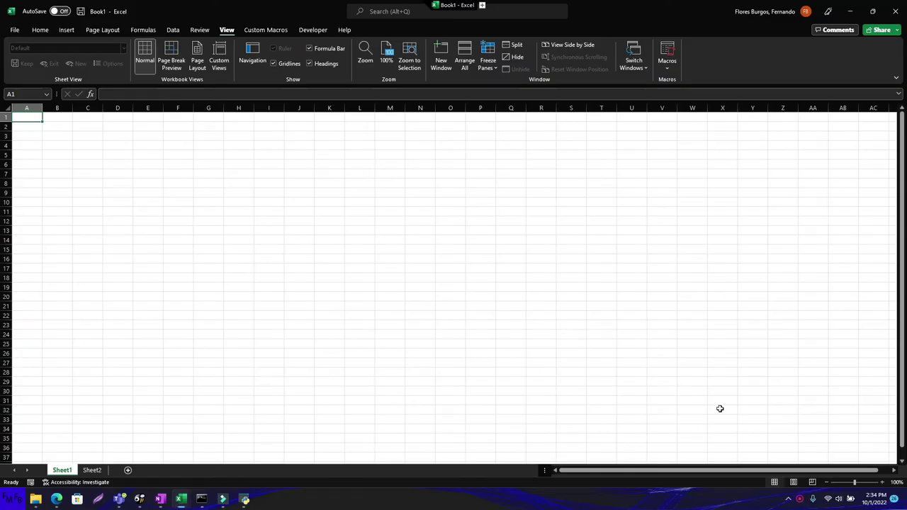
Enter the headers Pais/Country in A1 and Data in B1
{"action": "type", "text": "P"}
{"action": "type", "text": "ais/Country"}
{"action": "key", "text": "Tab"}
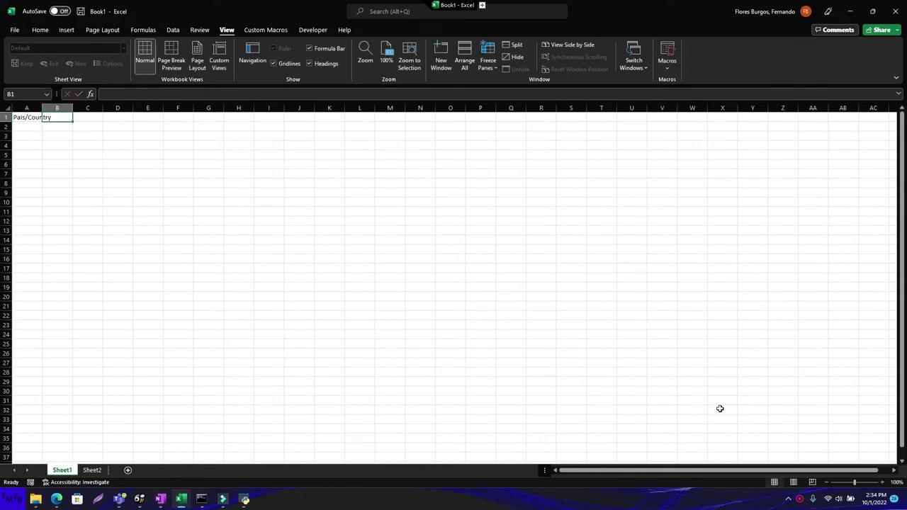
{"action": "type", "text": "Data"}
{"action": "key", "text": "Return"}
List Honduras, Nicaragua, Guatemala, Honduras, Nicaragua, Guatemala, Honduras down A2:A8
{"action": "type", "text": "10"}
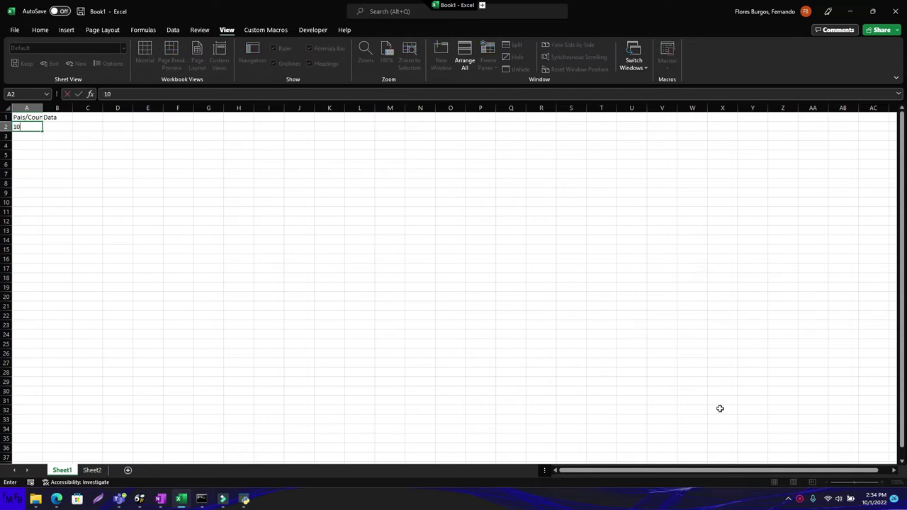
{"action": "key", "text": "BackSpace"}
{"action": "type", "text": "Honduras"}
{"action": "key", "text": "Return"}
{"action": "type", "text": "Nicaragua"}
{"action": "key", "text": "Return"}
{"action": "type", "text": "Guatemala"}
{"action": "key", "text": "Return"}
{"action": "type", "text": "Honduras"}
{"action": "key", "text": "Return"}
{"action": "type", "text": "Nicaragua"}
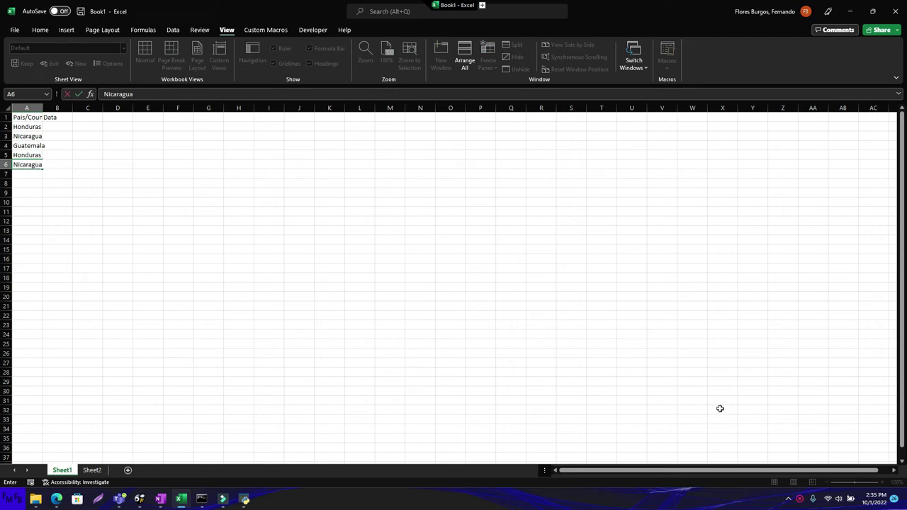
{"action": "key", "text": "Return"}
{"action": "type", "text": "H"}
{"action": "key", "text": "BackSpace"}
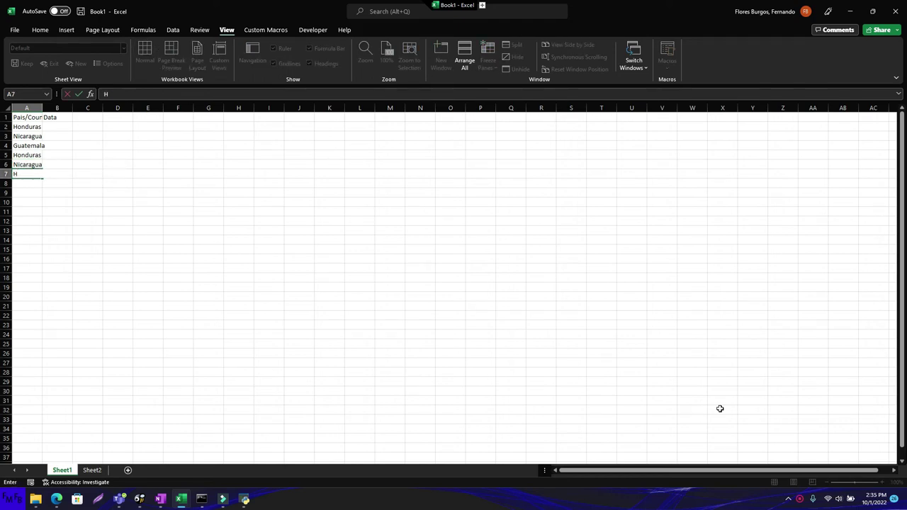
{"action": "key", "text": "BackSpace"}
{"action": "type", "text": "Guatemala"}
{"action": "key", "text": "Return"}
{"action": "type", "text": "Honduras"}
{"action": "key", "text": "Tab"}
Fill B2:B8 with the values 10, 20, 30, 40, 50, 60 and 70
{"action": "key", "text": "ctrl+Up"}
{"action": "key", "text": "Down"}
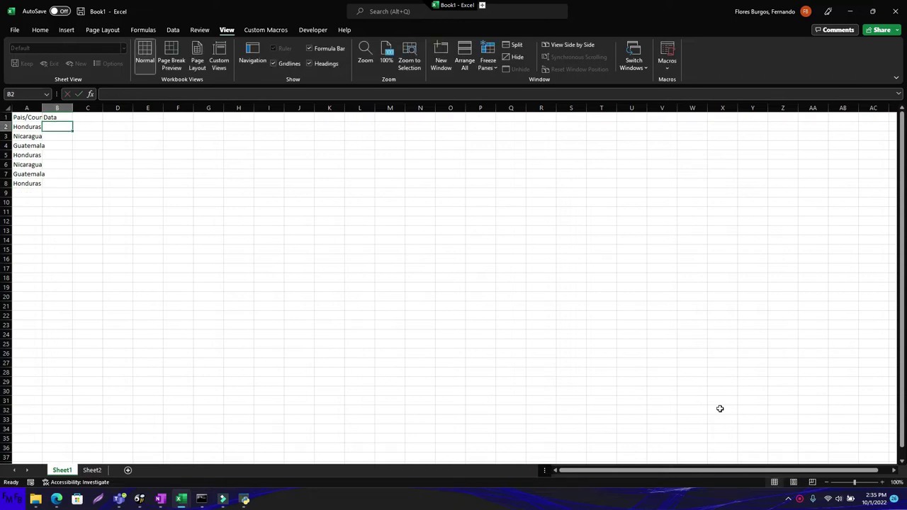
{"action": "type", "text": "10"}
{"action": "key", "text": "Return"}
{"action": "type", "text": "20"}
{"action": "key", "text": "Return"}
{"action": "type", "text": "30"}
{"action": "key", "text": "Return"}
{"action": "type", "text": "40"}
{"action": "key", "text": "Return"}
{"action": "type", "text": "50"}
{"action": "key", "text": "Return"}
{"action": "type", "text": "60"}
{"action": "key", "text": "Return"}
{"action": "type", "text": "7"}
{"action": "key", "text": "Tab"}
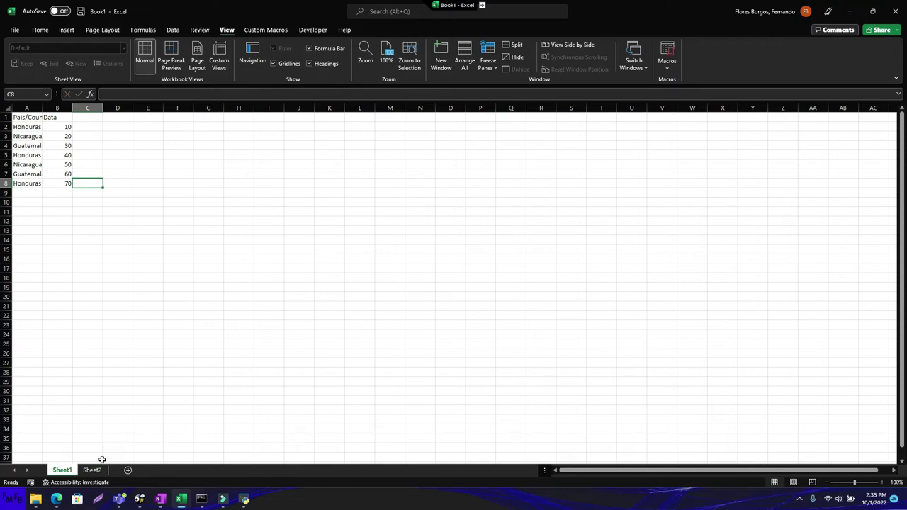
On Sheet2, enter Honduras, Nicaragua and Guatemala as headers in A1, C1 and E1
{"action": "left_click", "coordinate": [99, 471]}
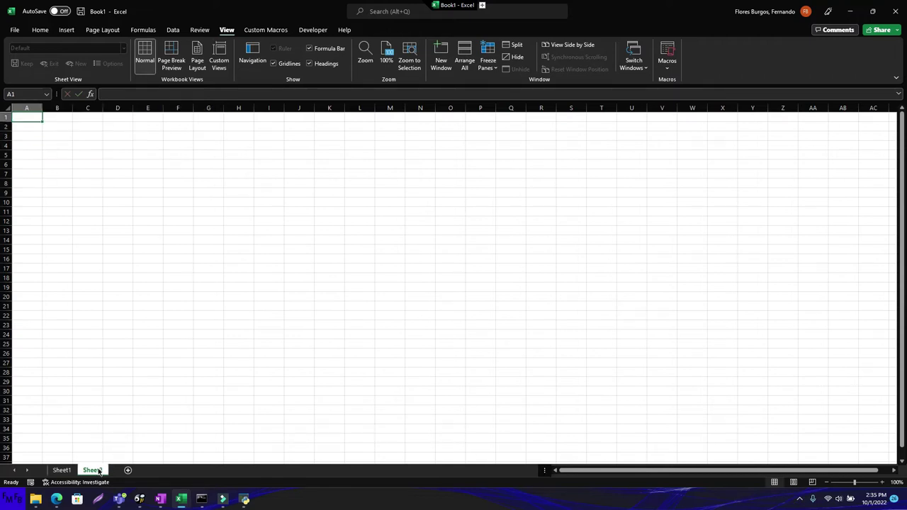
{"action": "type", "text": "Honduras"}
{"action": "key", "text": "Tab"}
{"action": "key", "text": "Tab"}
{"action": "type", "text": "Nicaragua"}
{"action": "key", "text": "Tab"}
{"action": "key", "text": "Tab"}
{"action": "type", "text": "Guatemala"}
Start a =filter() formula in cell B1
{"action": "key", "text": "Left"}
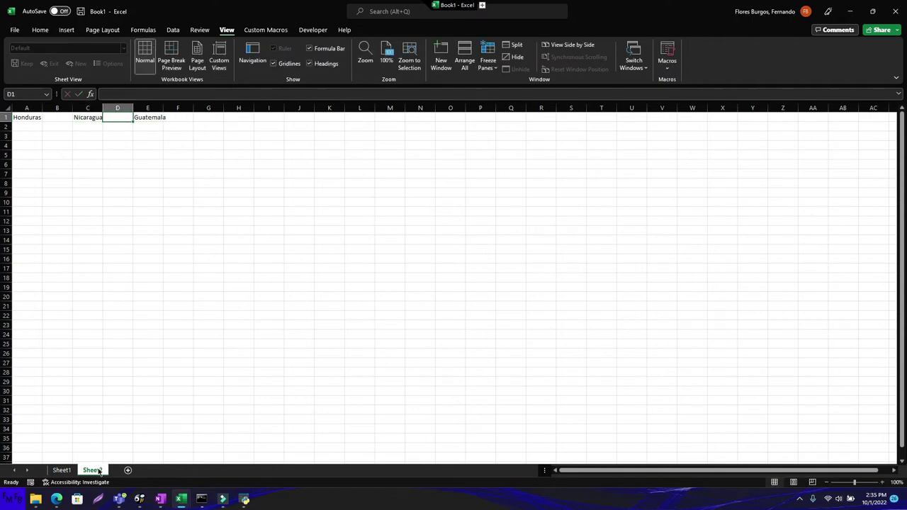
{"action": "key", "text": "Left"}
{"action": "key", "text": "Left"}
{"action": "type", "text": "=filter()"}
{"action": "key", "text": "Return"}
{"action": "key", "text": "Return"}
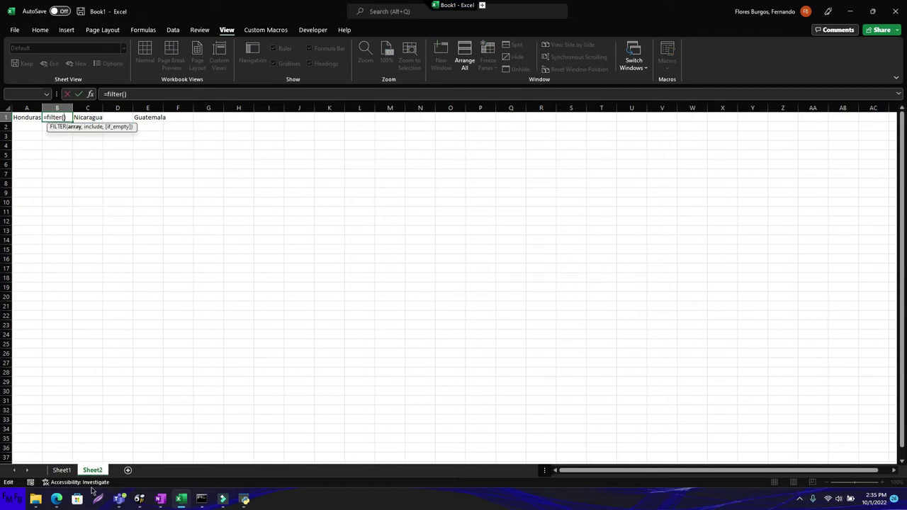
Complete B1 as =FILTER(Sheet1!$B:$B,Sheet1!$A:$A=Sheet2!A1), spilling 10, 40 and 70
{"action": "left_click", "coordinate": [62, 471]}
{"action": "left_click", "coordinate": [67, 107]}
{"action": "key", "text": "F4"}
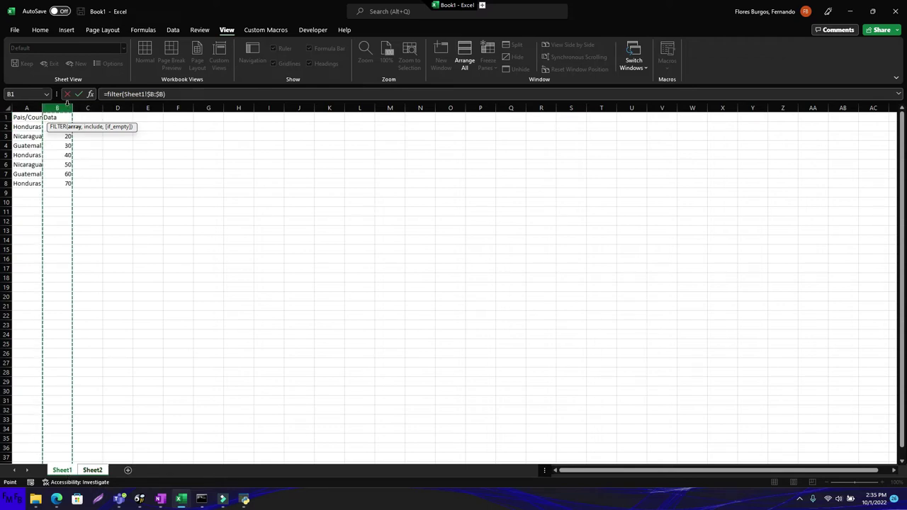
{"action": "type", "text": ","}
{"action": "left_click", "coordinate": [38, 107]}
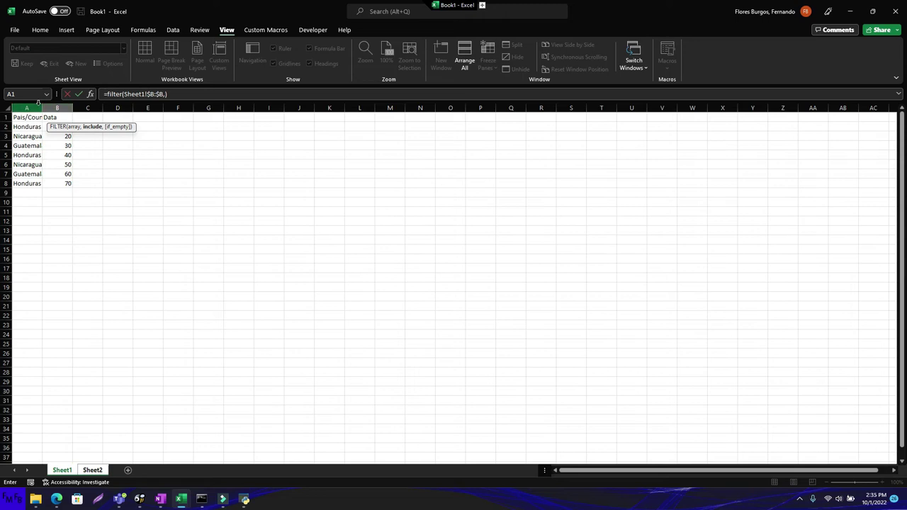
{"action": "key", "text": "F4"}
{"action": "type", "text": "="}
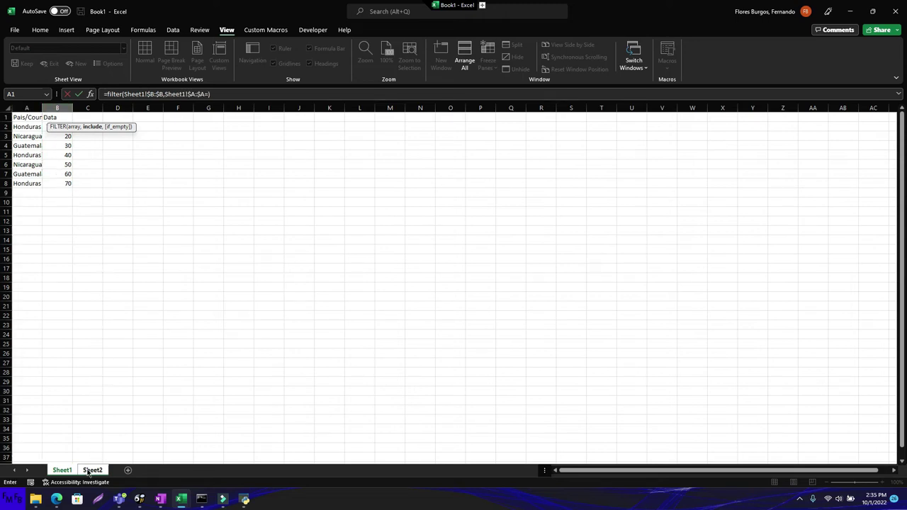
{"action": "left_click", "coordinate": [90, 471]}
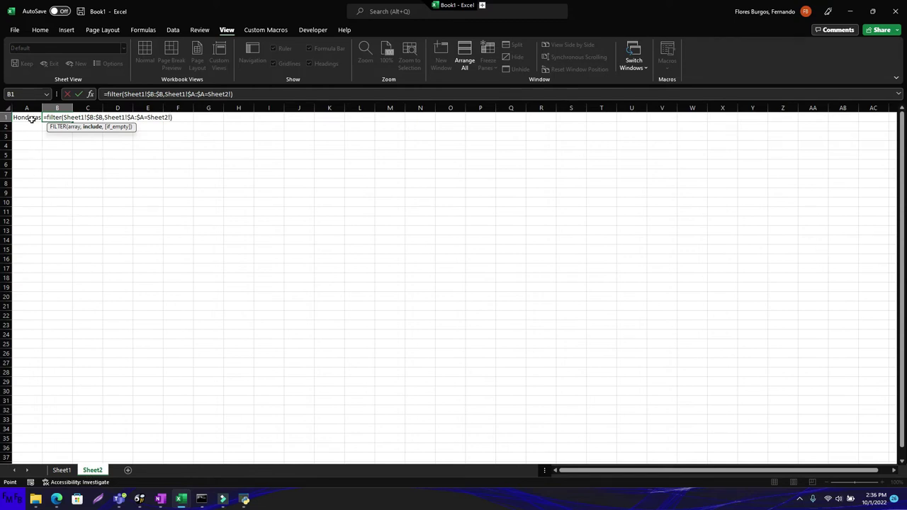
{"action": "left_click", "coordinate": [31, 119]}
{"action": "key", "text": "Tab"}
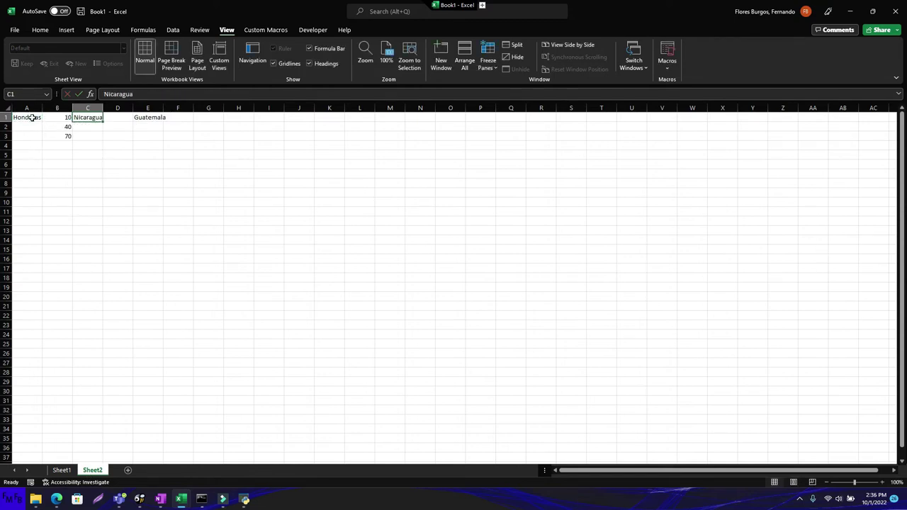
In the VBA editor, create Sub rep with a For i = 4 To 6 Step 2 … Next i loop
{"action": "key", "text": "alt+Tab"}
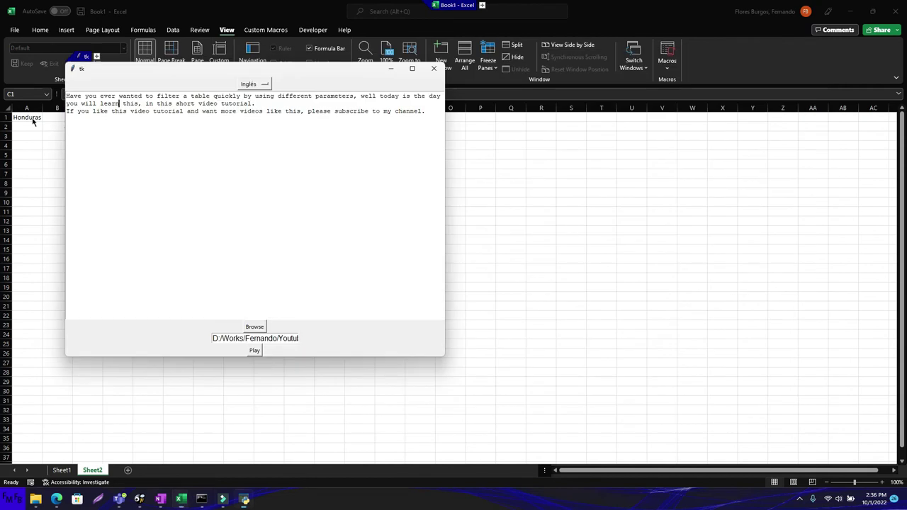
{"action": "key", "text": "alt+Tab"}
{"action": "key", "text": "alt+Tab"}
{"action": "type", "text": "aub "}
{"action": "type", "text": "rep"}
{"action": "key", "text": "Return"}
{"action": "type", "text": "for i"}
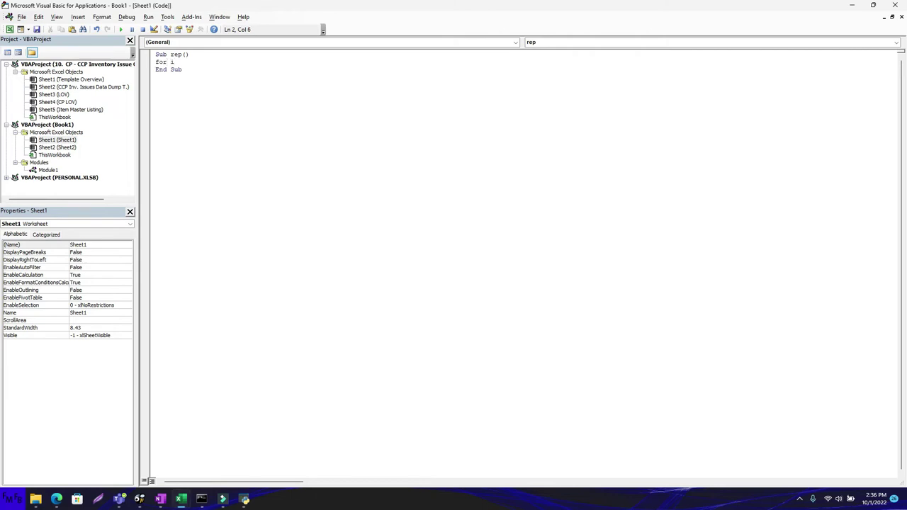
{"action": "type", "text": "=4 to 6 step 2"}
{"action": "key", "text": "Return"}
{"action": "key", "text": "Return"}
{"action": "type", "text": "next i"}
{"action": "key", "text": "Up"}
{"action": "key", "text": "Up"}
{"action": "key", "text": "Up"}
Declare Dim ws As Worksheet and set ws = Sheets("Sheet2")
{"action": "key", "text": "Return"}
{"action": "type", "text": "dim ws as worksheet"}
{"action": "key", "text": "Return"}
{"action": "type", "text": "ws"}
{"action": "key", "text": "BackSpace"}
{"action": "key", "text": "BackSpace"}
{"action": "key", "text": "BackSpace"}
{"action": "key", "text": "Return"}
{"action": "type", "text": "set ws ="}
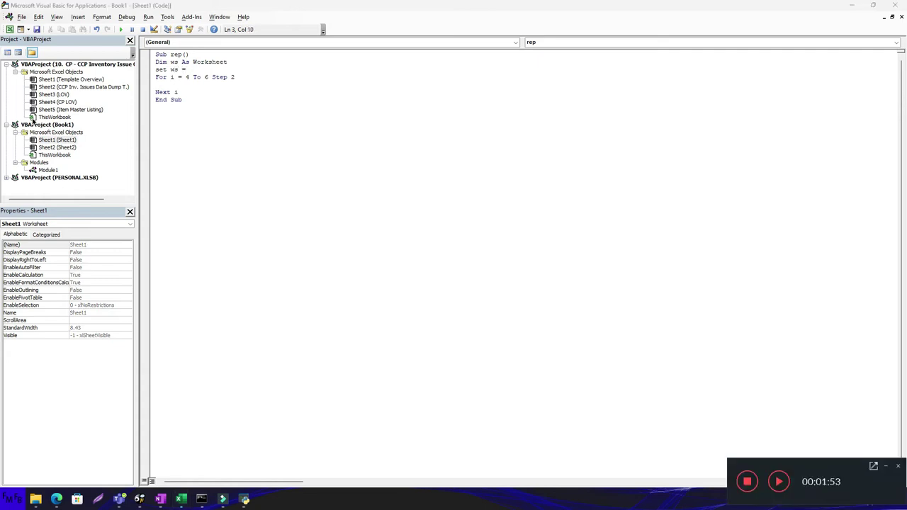
{"action": "type", "text": " Sheets"}
{"action": "type", "text": "()"}
{"action": "type", "text": "\"\""}
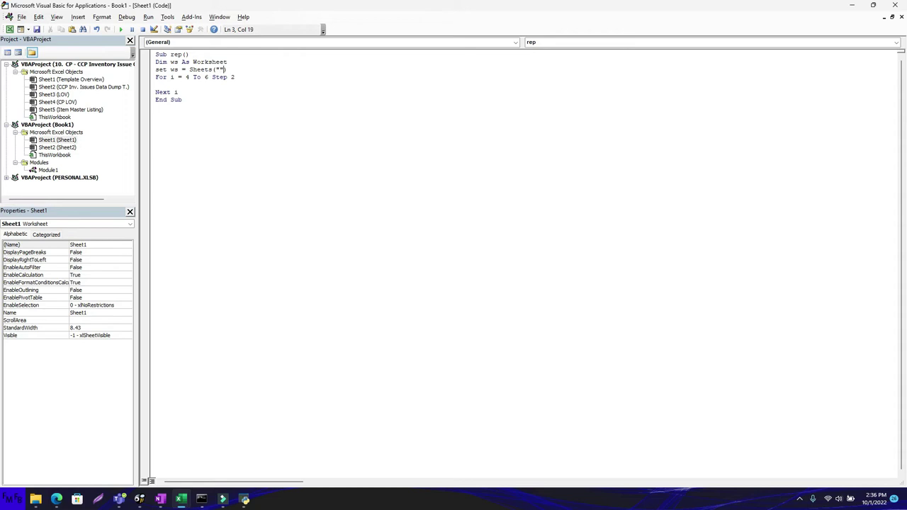
{"action": "type", "text": "Sheet2"}
Add ws.Activate and, inside the loop, ws.Range("B1").Copy
{"action": "key", "text": "Return"}
{"action": "type", "text": "ws"}
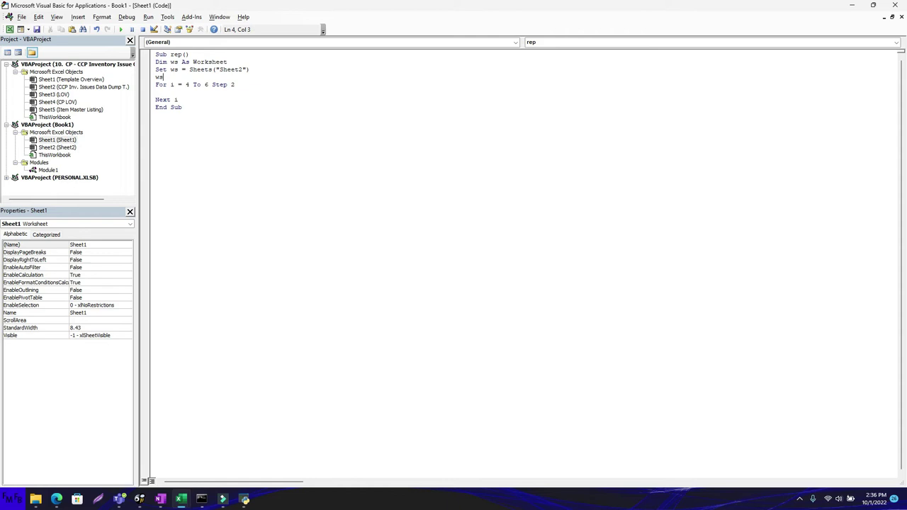
{"action": "type", "text": ".act"}
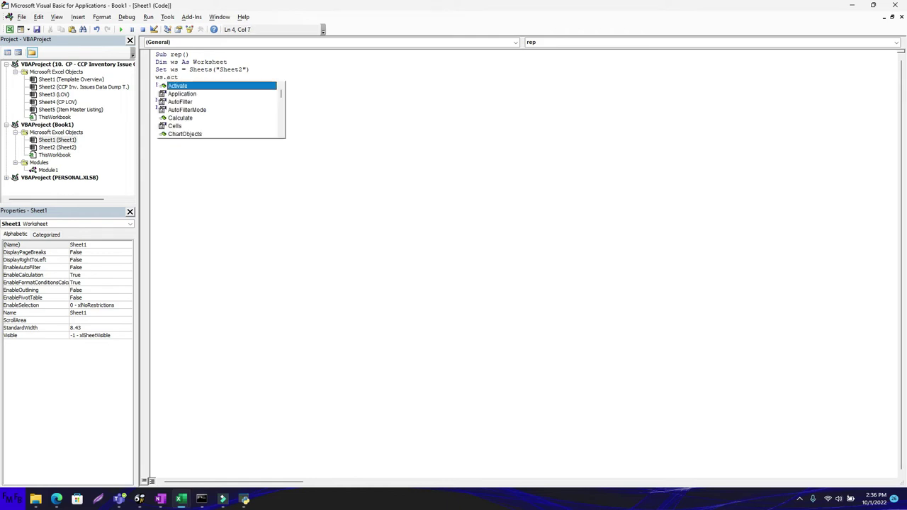
{"action": "key", "text": "Tab"}
{"action": "key", "text": "Down"}
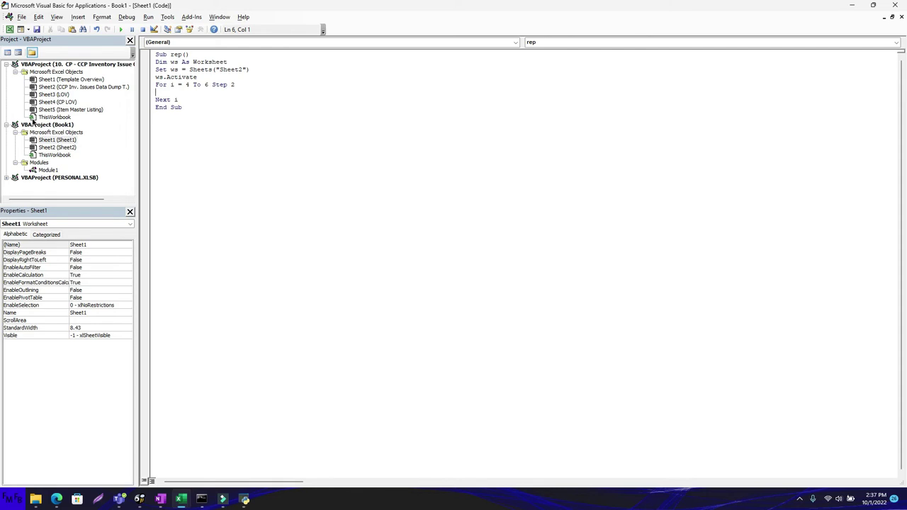
{"action": "type", "text": "ws.Range"}
{"action": "type", "text": "()"}
{"action": "type", "text": "\"\""}
{"action": "key", "text": "Left"}
{"action": "type", "text": "B1"}
{"action": "key", "text": "Right"}
{"action": "key", "text": "Right"}
{"action": "type", "text": ".copy"}
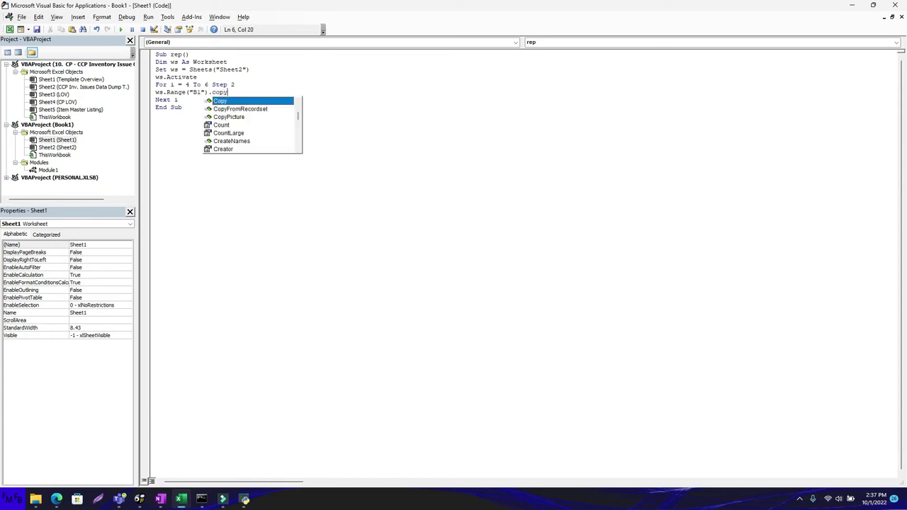
{"action": "key", "text": "Tab"}
{"action": "key", "text": "Return"}
Add ws.Cells(1, i).Select followed by Selection.Paste in the loop
{"action": "type", "text": "ws.cells"}
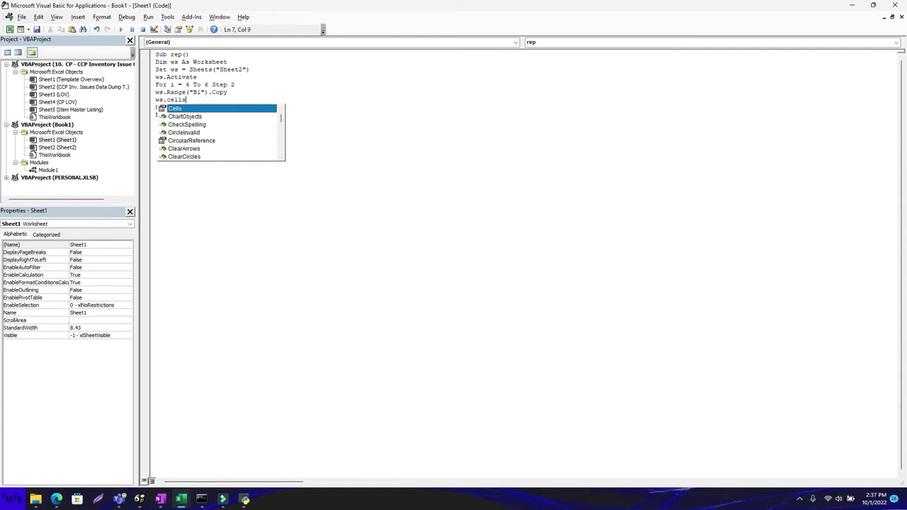
{"action": "type", "text": "()"}
{"action": "type", "text": "1"}
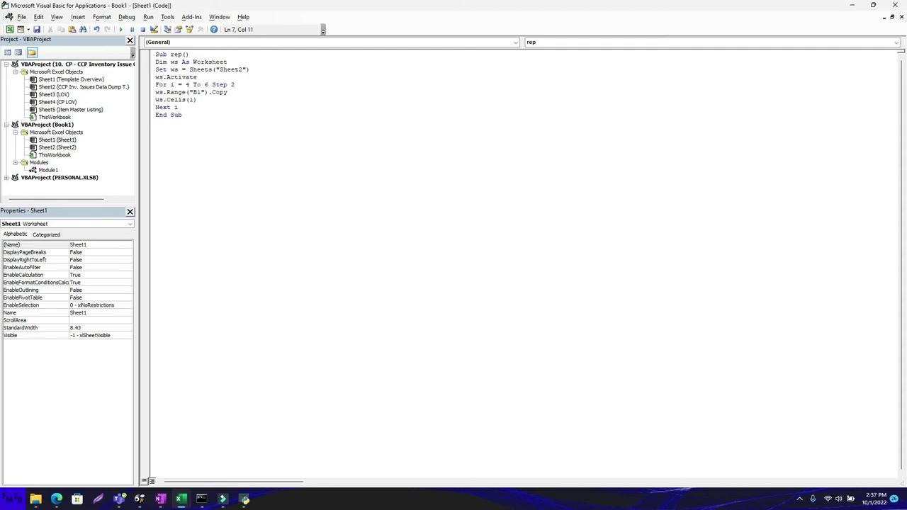
{"action": "type", "text": ","}
{"action": "type", "text": "1"}
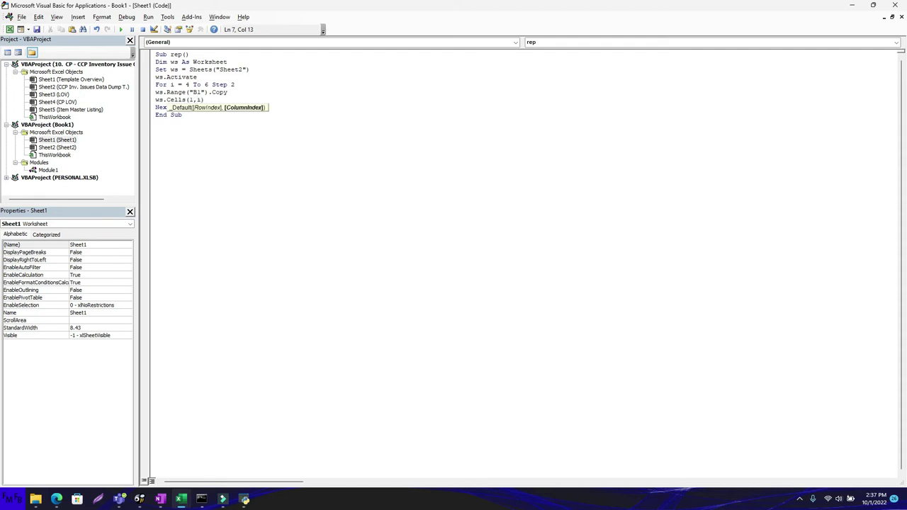
{"action": "type", "text": ").select"}
{"action": "key", "text": "Return"}
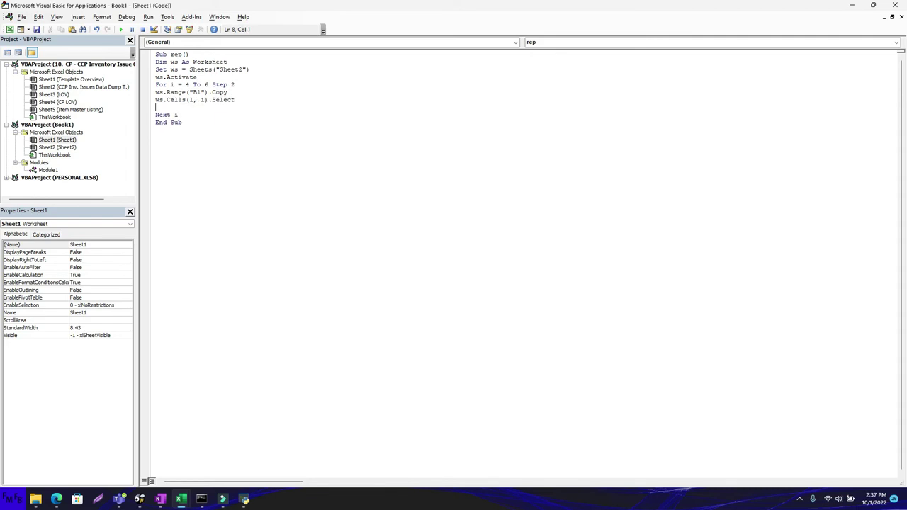
{"action": "type", "text": "ws."}
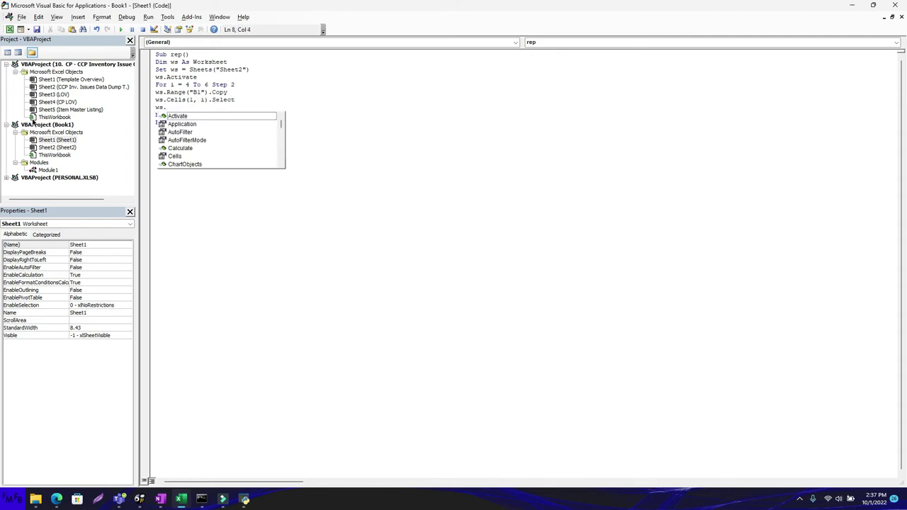
{"action": "key", "text": "BackSpace"}
{"action": "key", "text": "BackSpace"}
{"action": "key", "text": "BackSpace"}
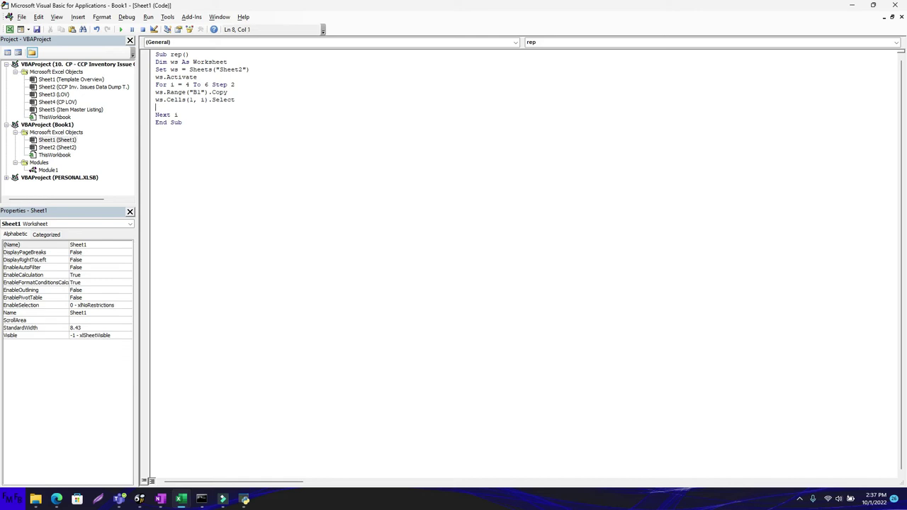
{"action": "type", "text": "selection.paste"}
{"action": "left_click", "coordinate": [179, 115]}
Run the Sheet1.rep macro from View Macros in Excel
{"action": "key", "text": "alt+Tab"}
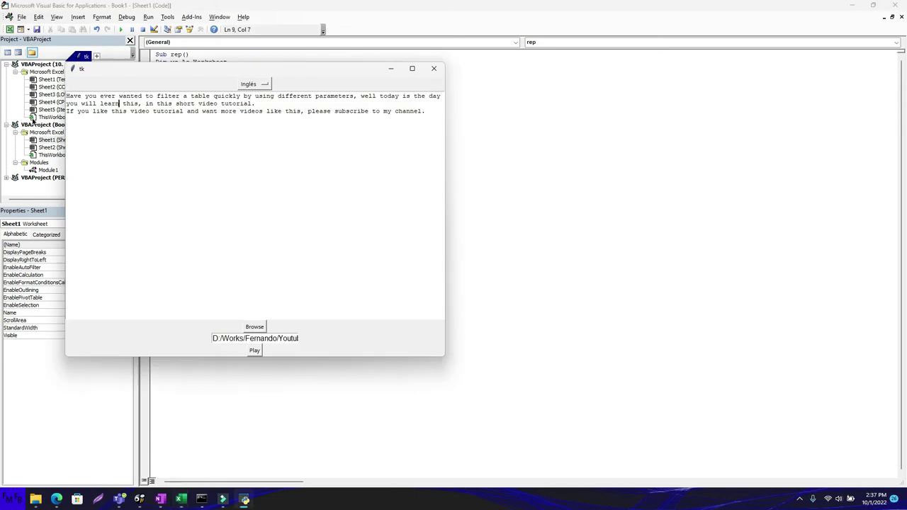
{"action": "key", "text": "alt+Tab"}
{"action": "key", "text": "Tab"}
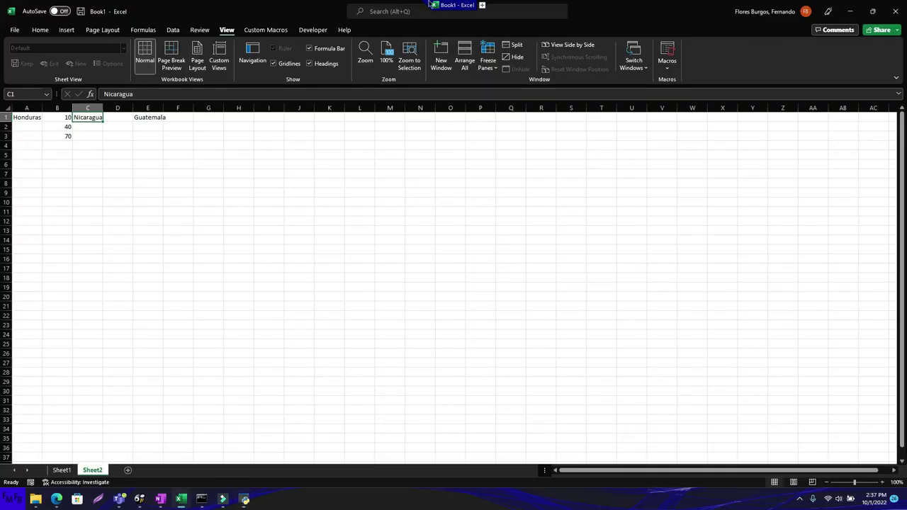
{"action": "left_click", "coordinate": [667, 65]}
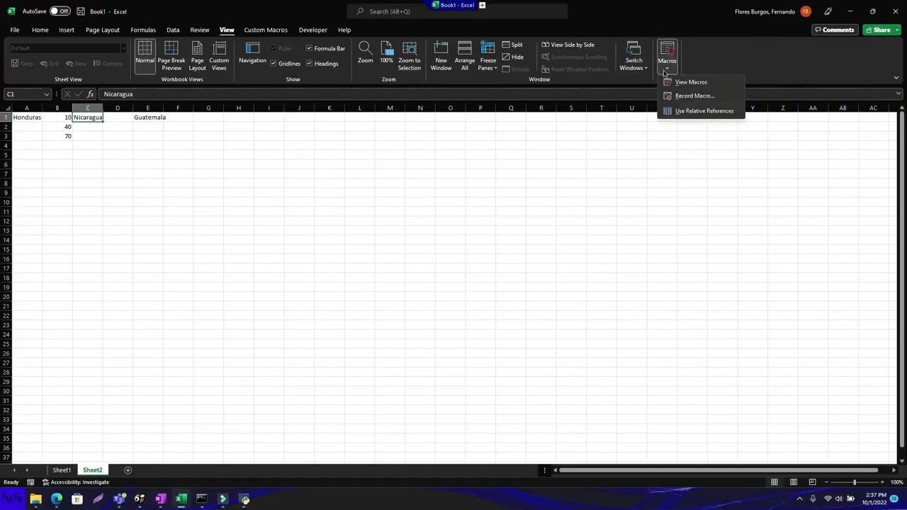
{"action": "left_click", "coordinate": [674, 81]}
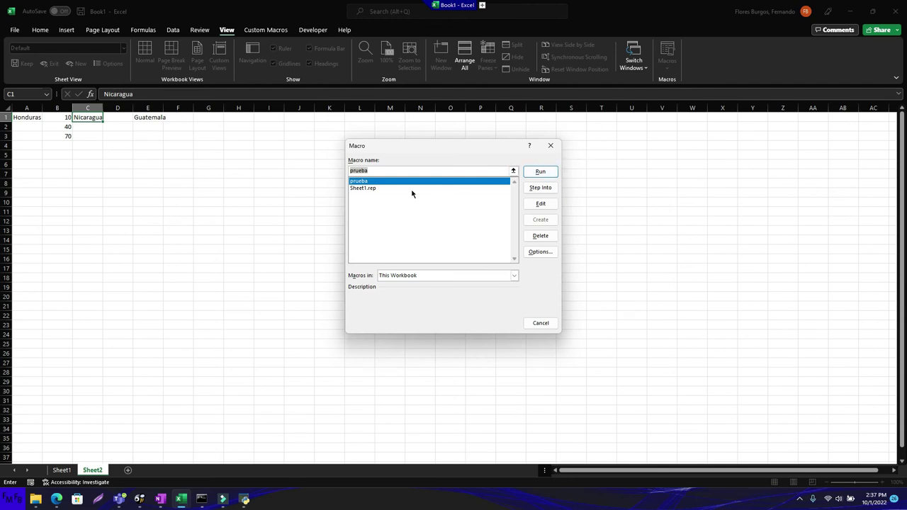
{"action": "left_click", "coordinate": [413, 189]}
{"action": "left_click", "coordinate": [535, 179]}
Dismiss the 'Object doesn't support this property or method' error and return to the code
{"action": "key", "text": "F5"}
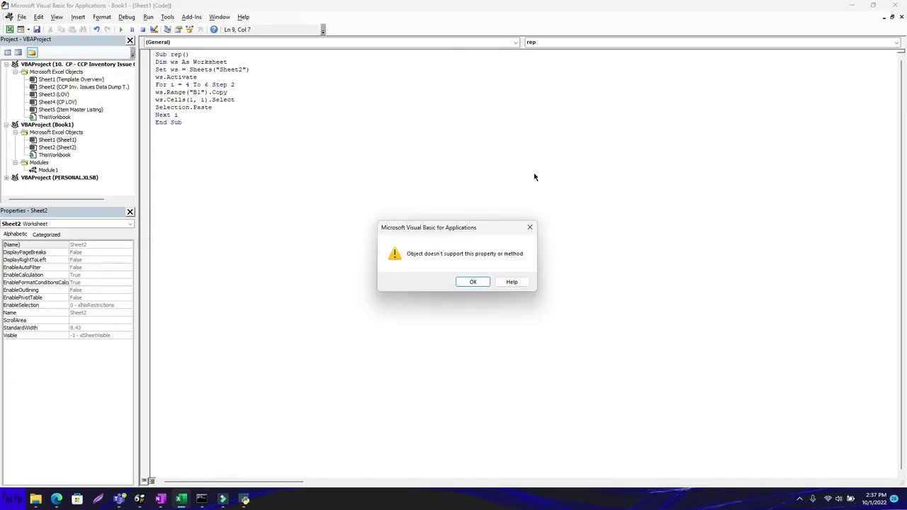
{"action": "left_click", "coordinate": [474, 282]}
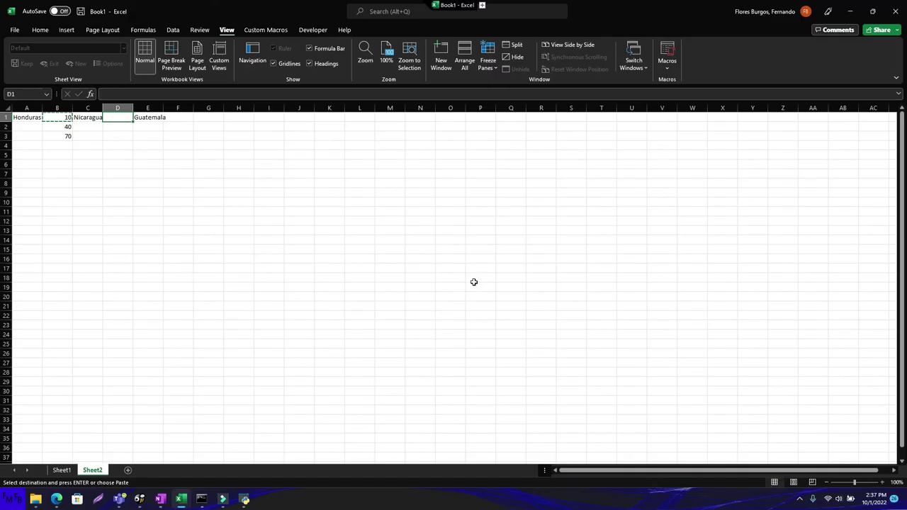
{"action": "key", "text": "alt+F11"}
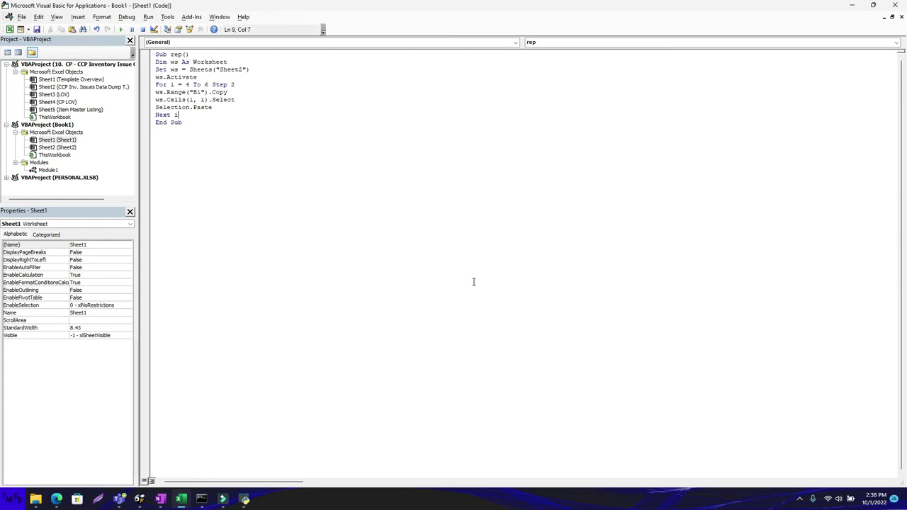
Step through rep with F8, look up the paste-with-select error, and join the Select line onto the Copy line
{"action": "key", "text": "F8"}
{"action": "key", "text": "F8"}
{"action": "key", "text": "F8"}
{"action": "key", "text": "F8"}
{"action": "key", "text": "F8"}
{"action": "key", "text": "F8"}
{"action": "key", "text": "F8"}
{"action": "key", "text": "F8"}
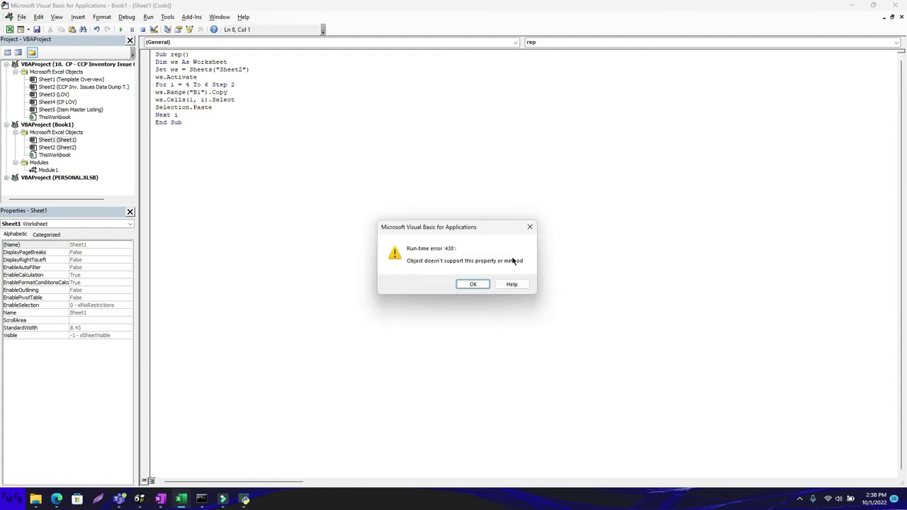
{"action": "key", "text": "Return"}
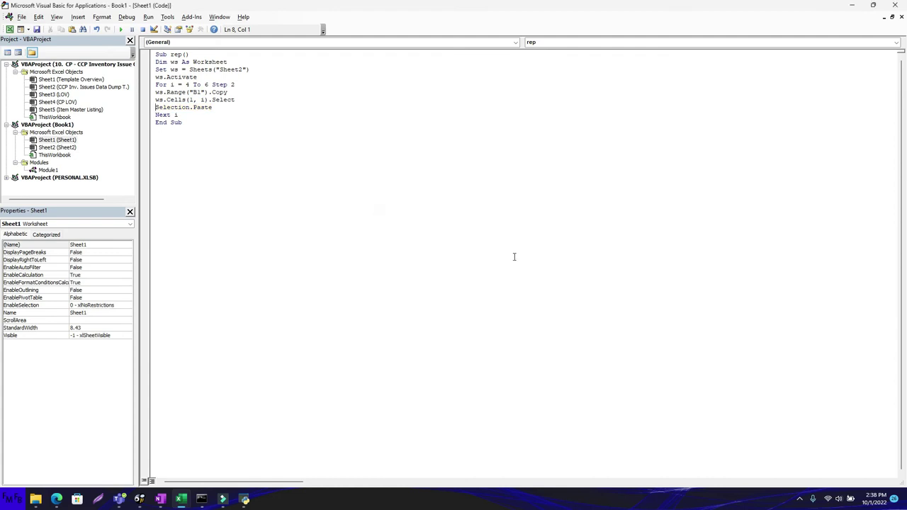
{"action": "key", "text": "alt+Tab"}
{"action": "type", "text": "aste with select"}
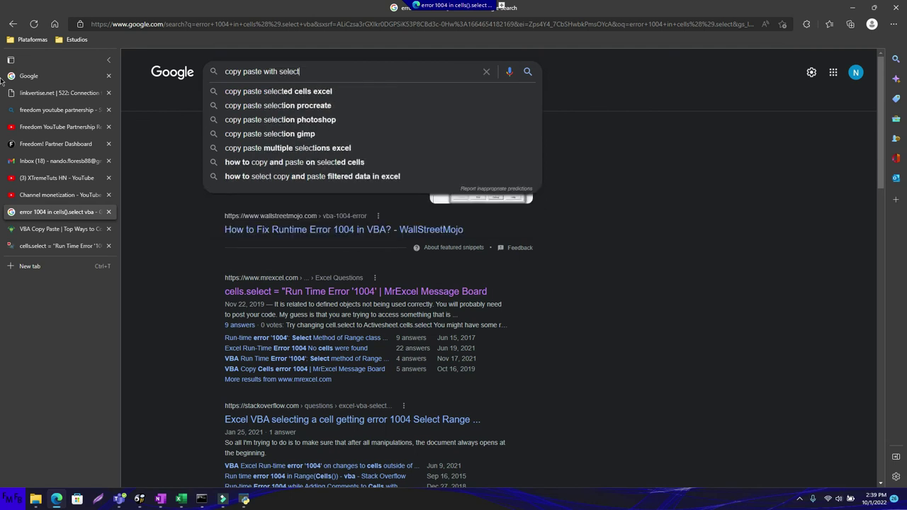
{"action": "key", "text": "alt+Tab"}
{"action": "left_click", "coordinate": [249, 99]}
{"action": "key", "text": "Delete"}
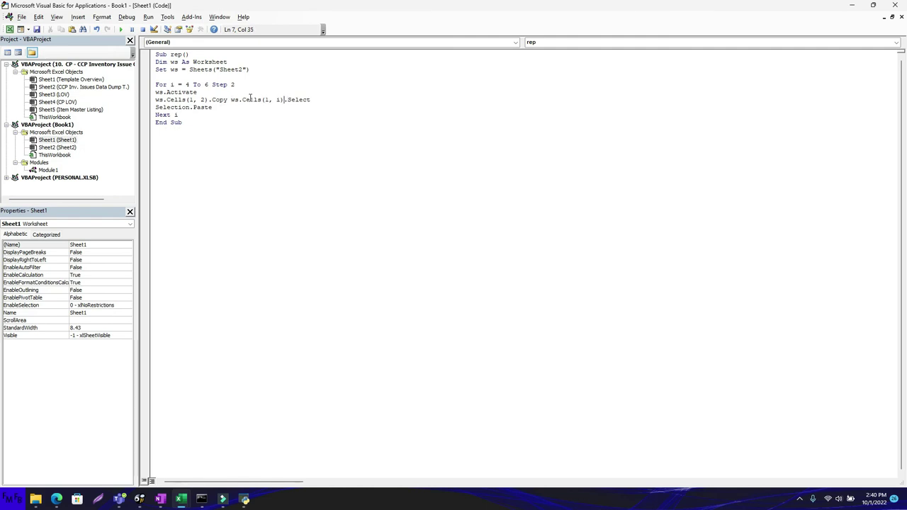
Remove .Select and Selection.Paste from the copy line and step through the revised macro
{"action": "key", "text": "shift+Down"}
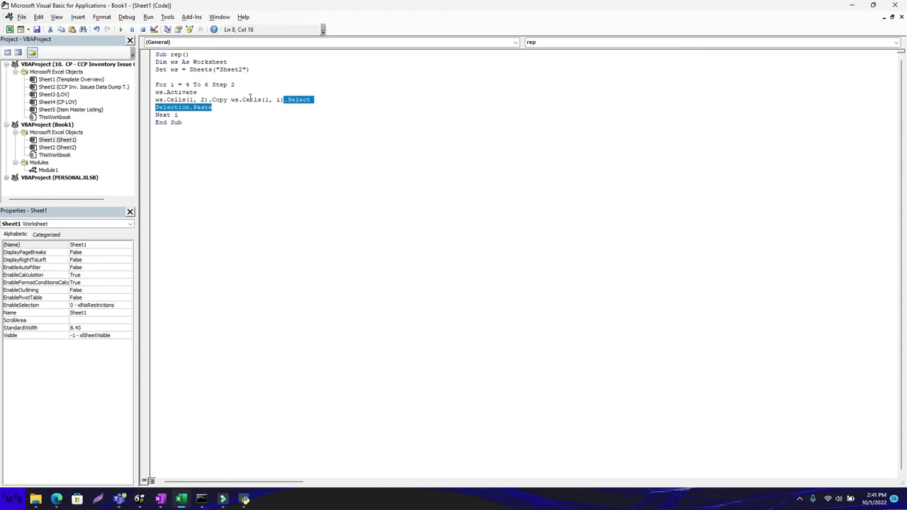
{"action": "key", "text": "Delete"}
{"action": "type", "text": ")"}
{"action": "key", "text": "F8"}
{"action": "key", "text": "F8"}
{"action": "key", "text": "F8"}
{"action": "key", "text": "F8"}
{"action": "key", "text": "F8"}
{"action": "key", "text": "F8"}
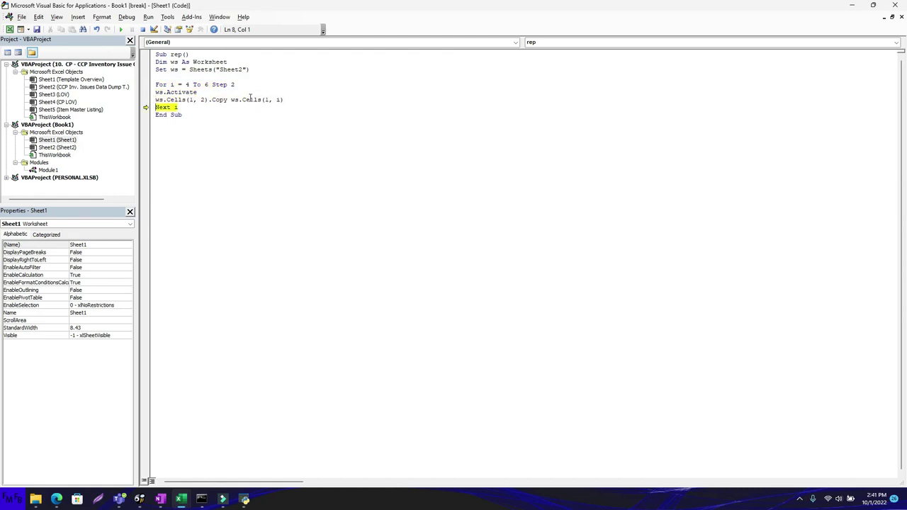
{"action": "key", "text": "F8"}
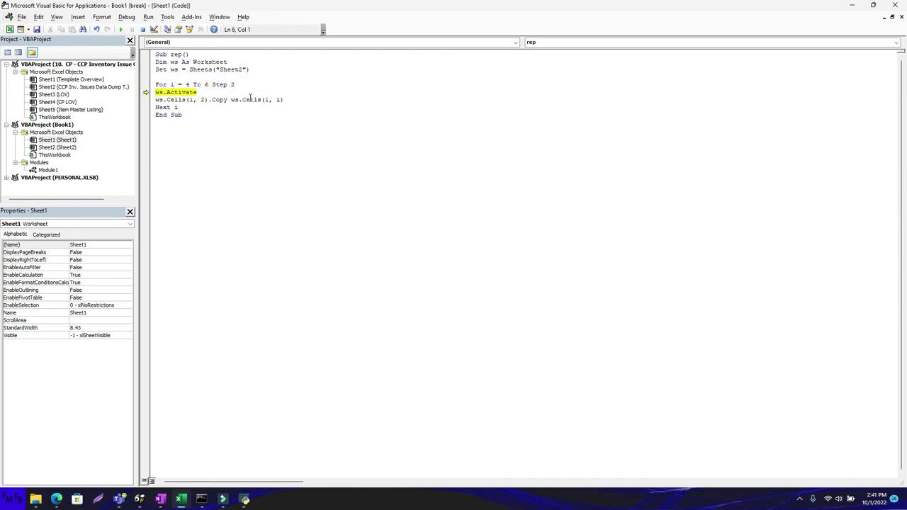
Clear D1 in Excel, reset the macro, undo to the separate Copy/Select/Paste lines, and switch to Filmora9
{"action": "key", "text": "alt+Tab"}
{"action": "key", "text": "alt+Tab"}
{"action": "key", "text": "alt+Tab"}
{"action": "key", "text": "alt+Tab"}
{"action": "key", "text": "Left"}
{"action": "key", "text": "Left"}
{"action": "key", "text": "Left"}
{"action": "key", "text": "Down"}
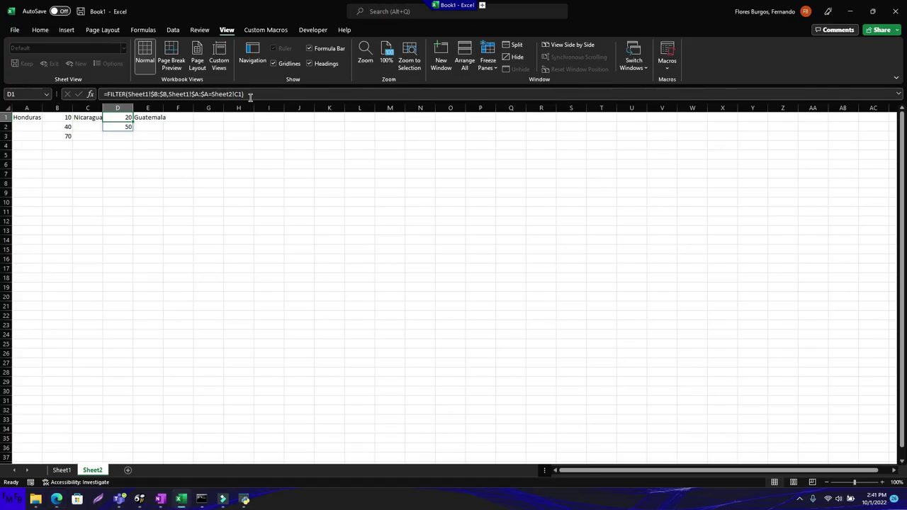
{"action": "key", "text": "Delete"}
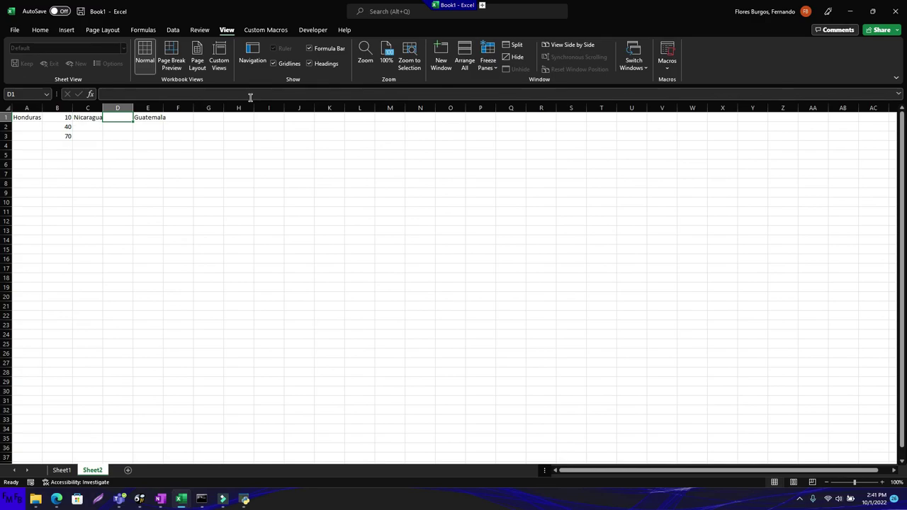
{"action": "key", "text": "alt+Tab"}
{"action": "key", "text": "alt+Tab"}
{"action": "key", "text": "alt+Tab"}
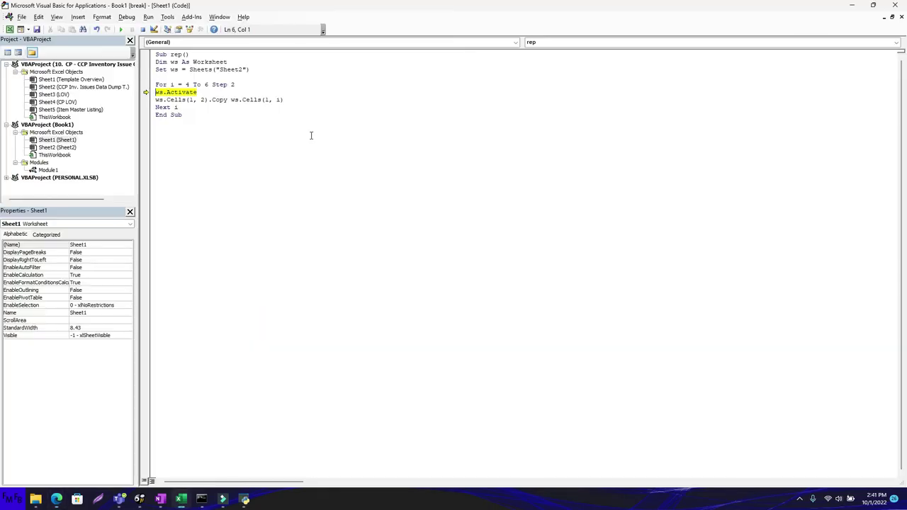
{"action": "left_click", "coordinate": [144, 30]}
{"action": "key", "text": "ctrl+z"}
{"action": "key", "text": "ctrl+z"}
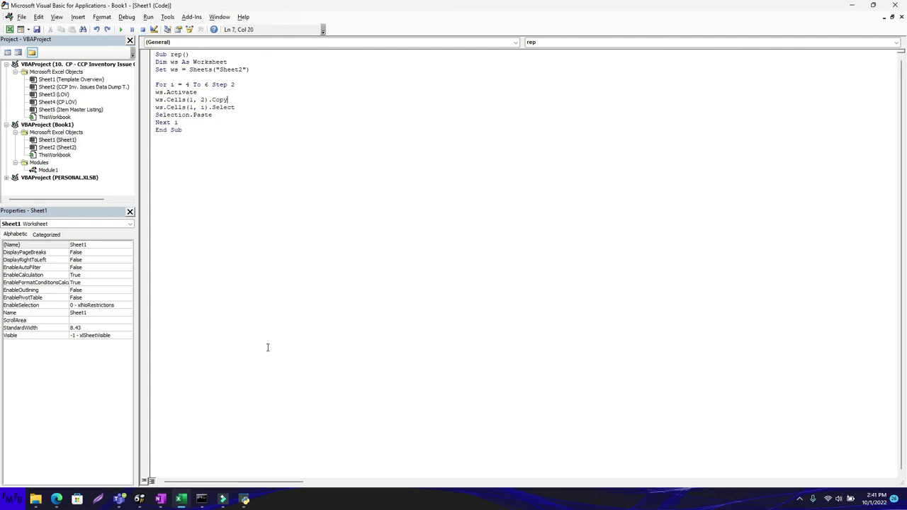
{"action": "left_click", "coordinate": [223, 499]}
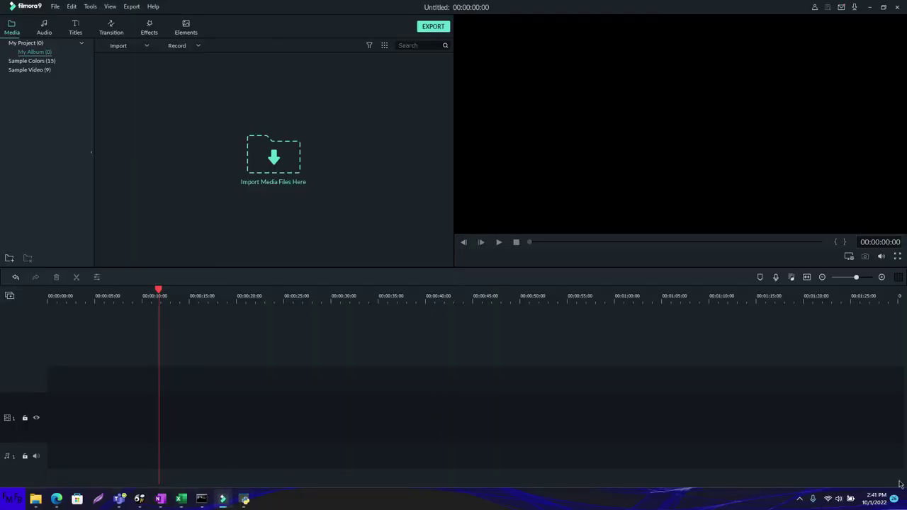
{"action": "left_click", "coordinate": [799, 499]}
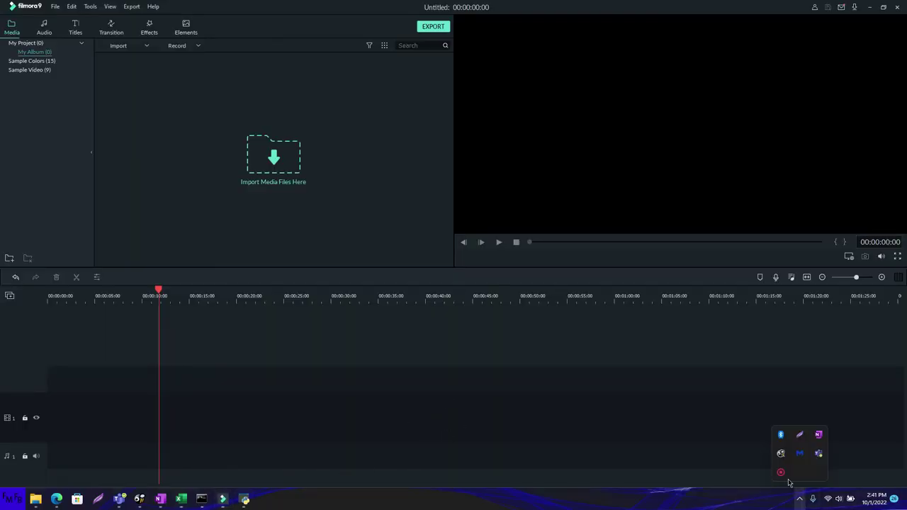